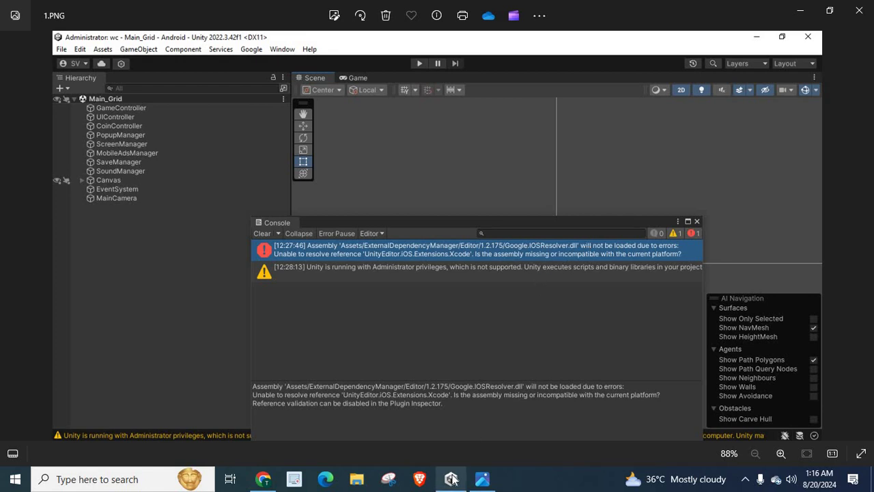
Switch between Unity Hub and the console-error photo, ending with Unity Hub in front
{"action": "mouse_move", "coordinate": [451, 479]}
{"action": "left_click", "coordinate": [458, 441]}
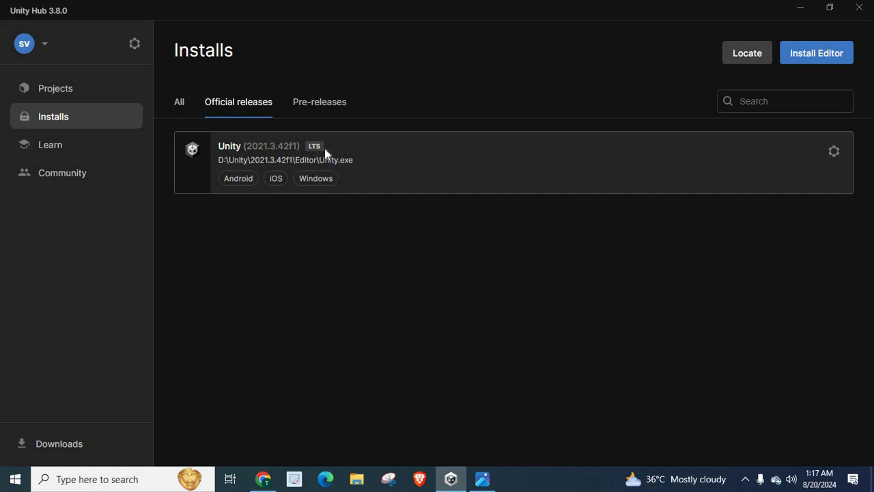
{"action": "left_click", "coordinate": [484, 475]}
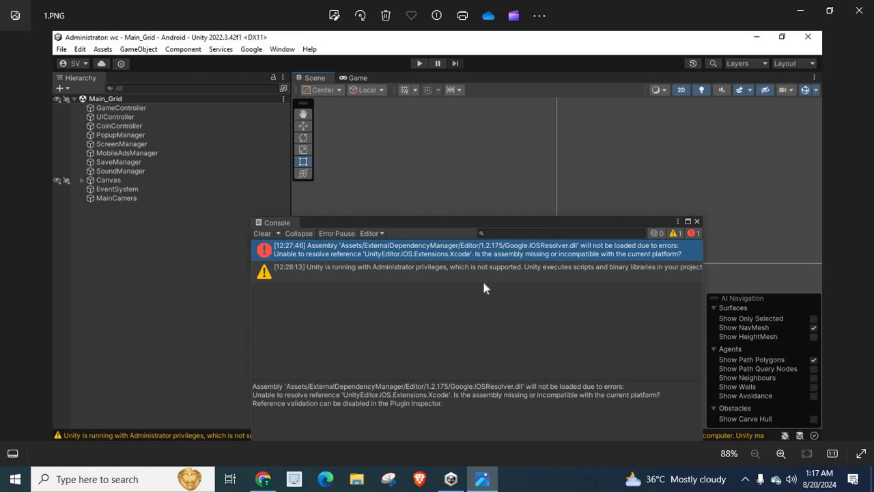
{"action": "left_click", "coordinate": [450, 478]}
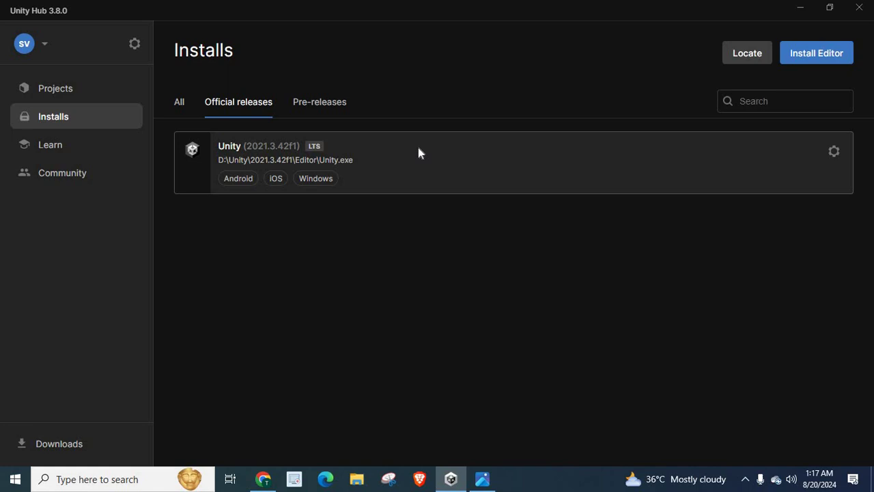
Filter the Installs list to official releases and open the Unity 2021.3.42f1 install's options
{"action": "left_click", "coordinate": [835, 152]}
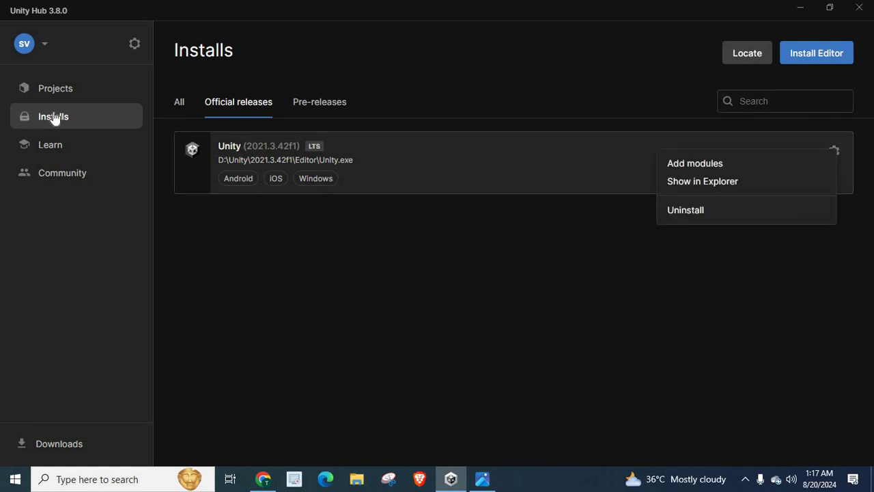
{"action": "left_click", "coordinate": [190, 107]}
{"action": "left_click", "coordinate": [177, 107]}
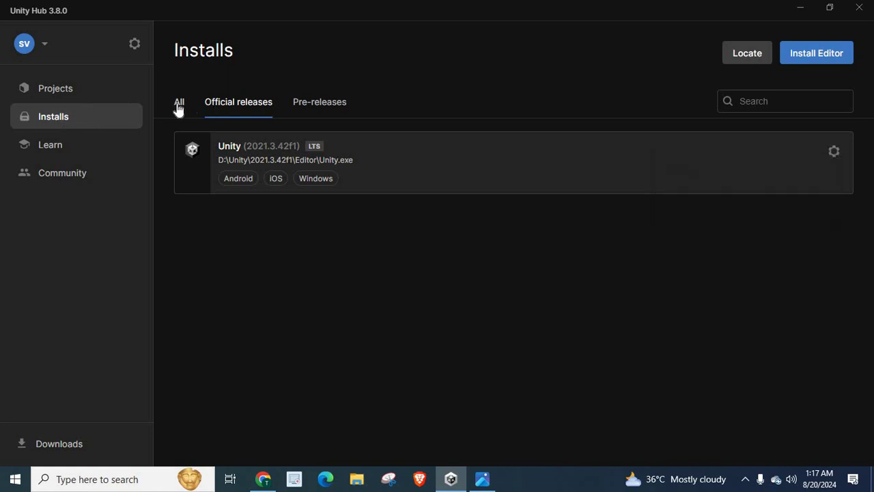
{"action": "left_click", "coordinate": [246, 107]}
{"action": "left_click", "coordinate": [333, 108]}
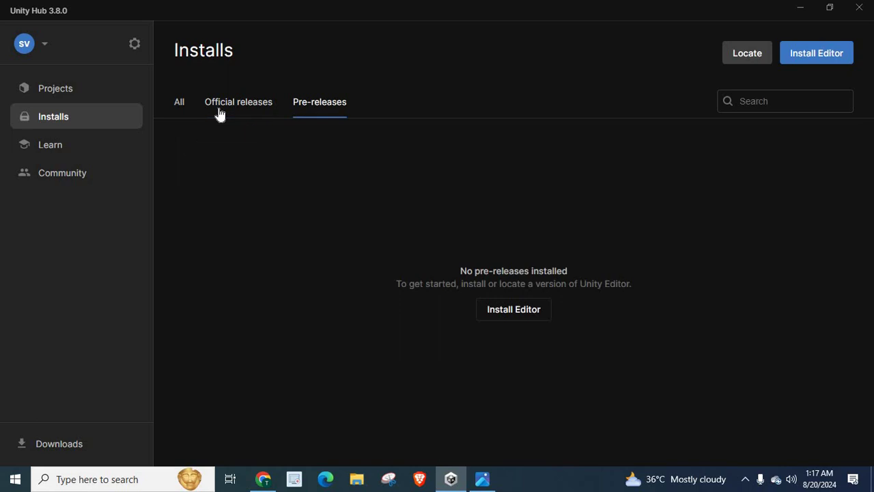
{"action": "left_click", "coordinate": [219, 113]}
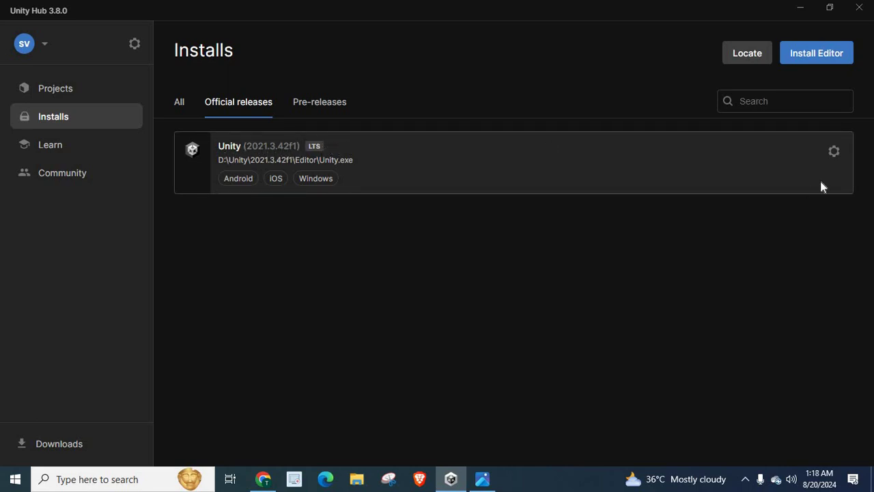
{"action": "left_click", "coordinate": [833, 153]}
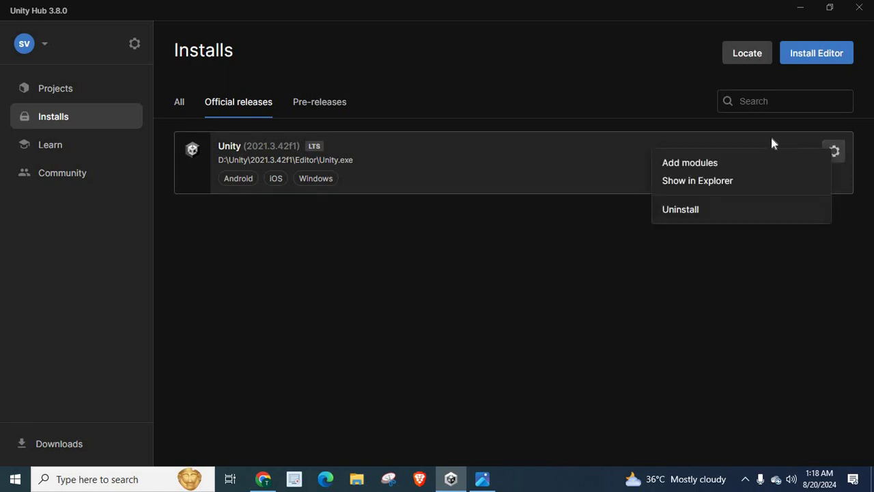
Open the Add modules list for Unity 2021.3.42f1 and scroll through the available modules
{"action": "left_click", "coordinate": [691, 164]}
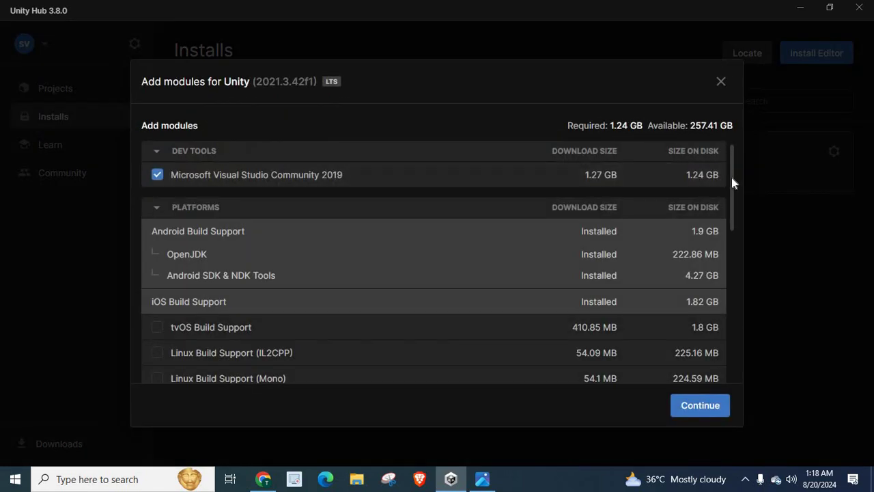
{"action": "scroll", "coordinate": [735, 205], "scroll_direction": "down", "scroll_amount": 3}
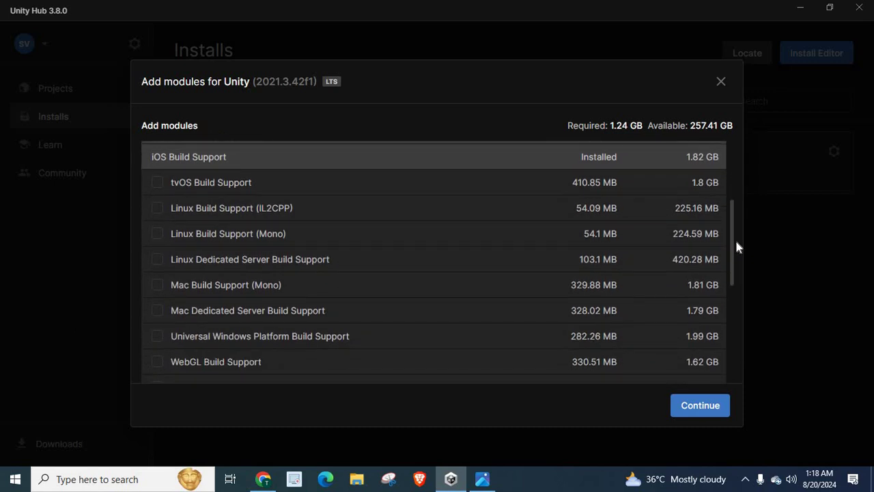
{"action": "scroll", "coordinate": [736, 246], "scroll_direction": "down", "scroll_amount": 1}
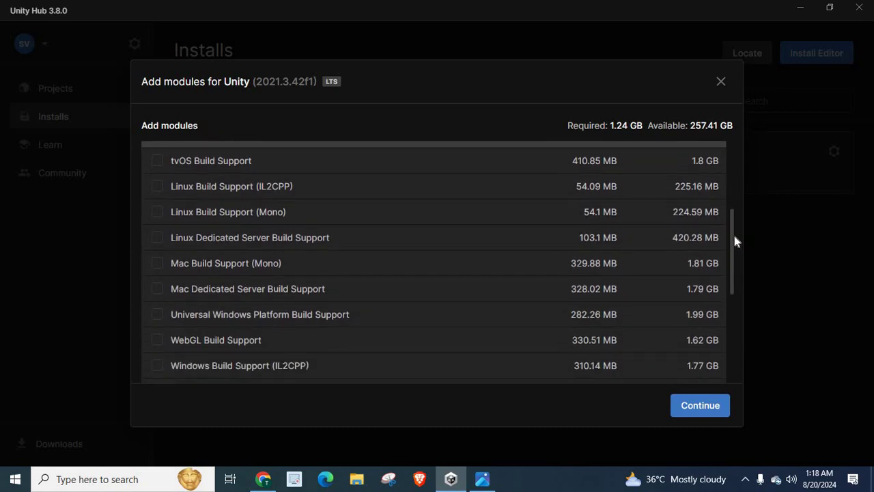
{"action": "left_click_drag", "start_coordinate": [734, 235], "coordinate": [728, 169]}
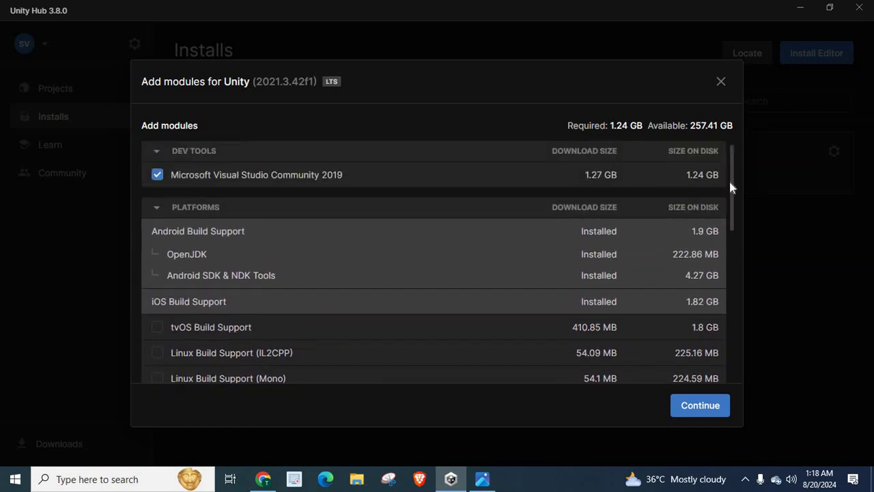
{"action": "scroll", "coordinate": [731, 192], "scroll_direction": "down", "scroll_amount": 2}
{"action": "scroll", "coordinate": [738, 273], "scroll_direction": "down", "scroll_amount": 3}
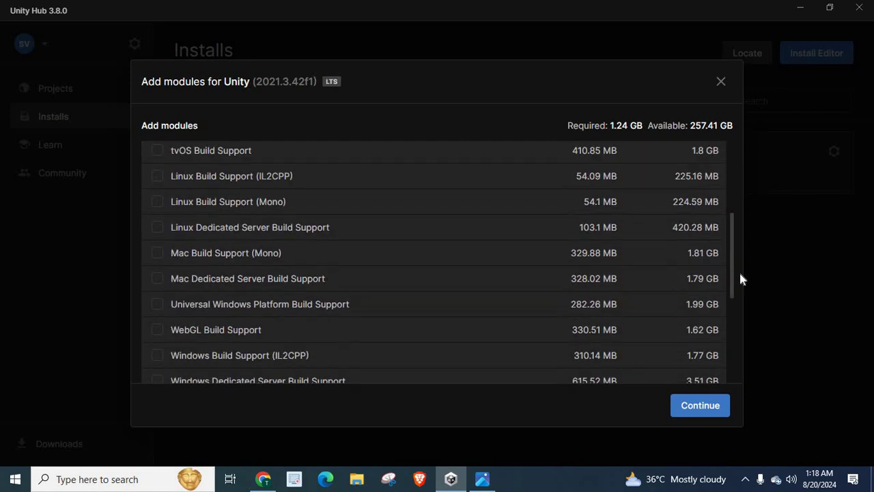
{"action": "scroll", "coordinate": [738, 225], "scroll_direction": "up", "scroll_amount": 5}
{"action": "scroll", "coordinate": [738, 234], "scroll_direction": "down", "scroll_amount": 6}
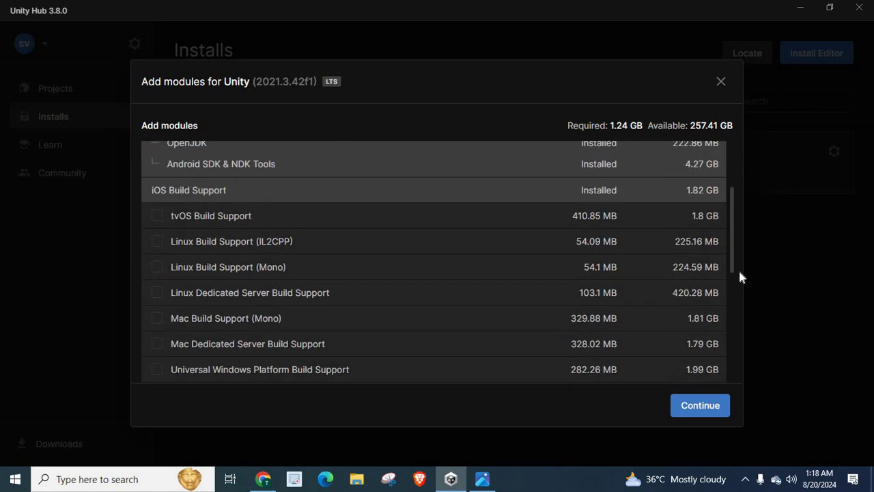
{"action": "scroll", "coordinate": [745, 239], "scroll_direction": "up", "scroll_amount": 4}
{"action": "scroll", "coordinate": [744, 239], "scroll_direction": "down", "scroll_amount": 1}
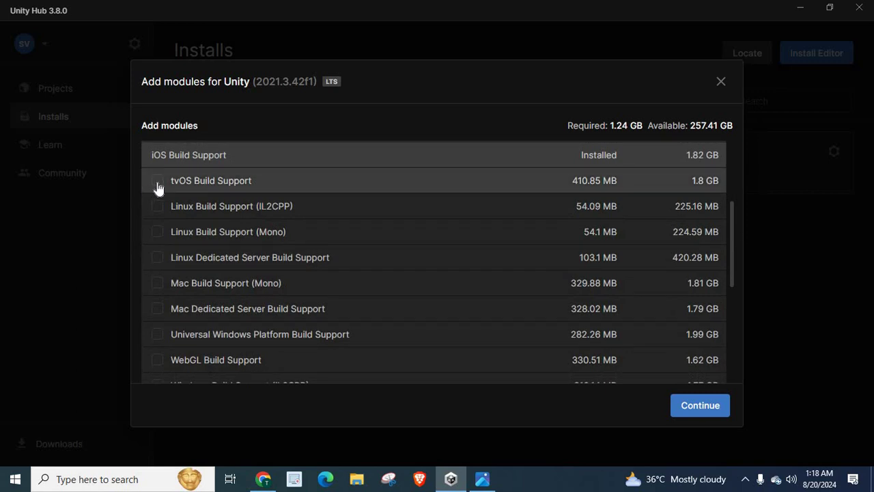
Tick tvOS Build Support, then switch to the console-error screenshot in Photos
{"action": "left_click", "coordinate": [157, 182]}
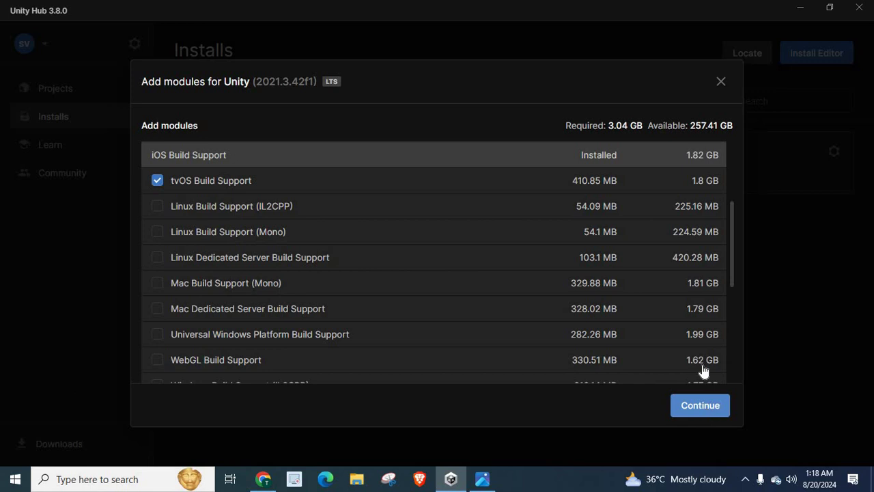
{"action": "scroll", "coordinate": [421, 379], "scroll_direction": "up", "scroll_amount": 4}
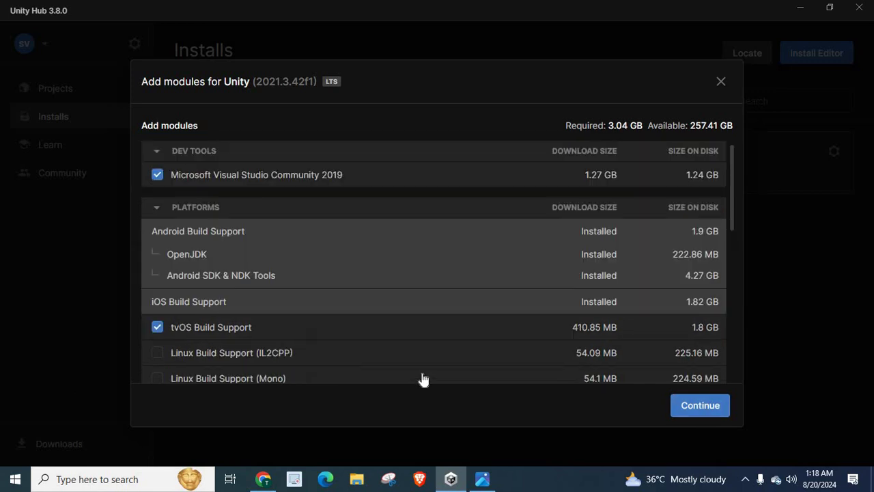
{"action": "key", "text": "alt+Tab"}
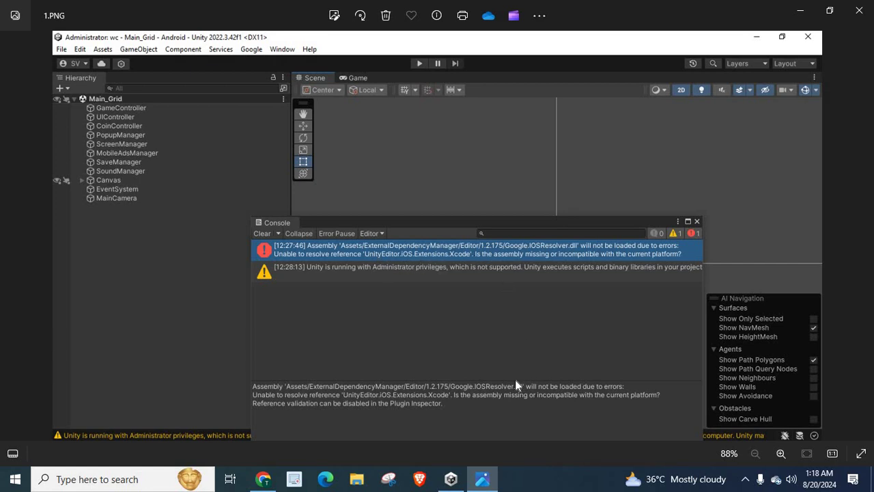
Return to Unity Hub's Add modules list and untick tvOS Build Support, leaving 1.24 GB required
{"action": "left_click", "coordinate": [452, 480]}
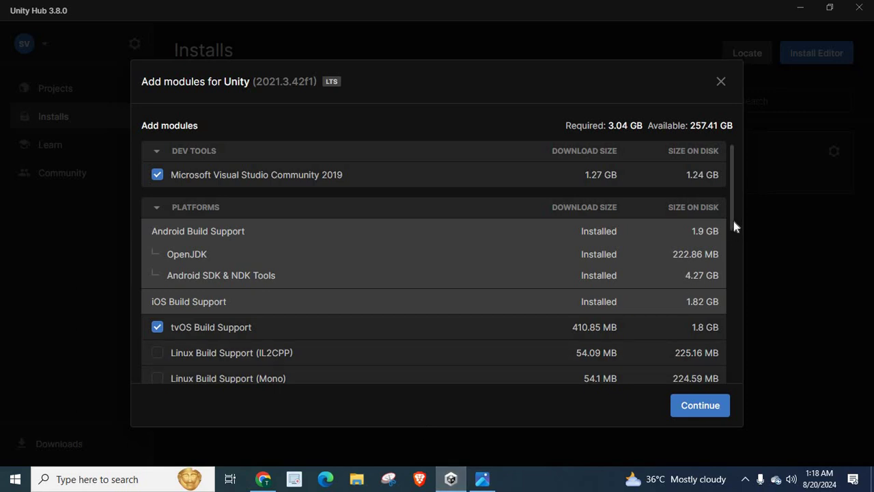
{"action": "scroll", "coordinate": [184, 296], "scroll_direction": "down", "scroll_amount": 1}
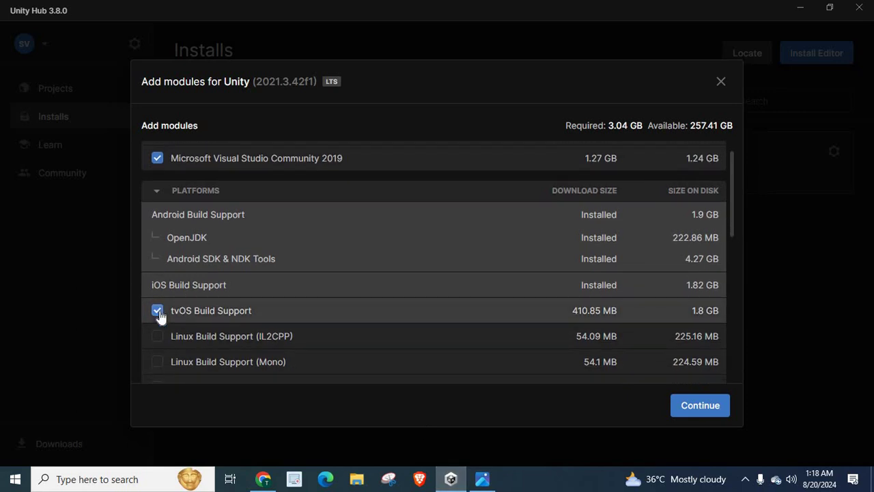
{"action": "left_click", "coordinate": [158, 311]}
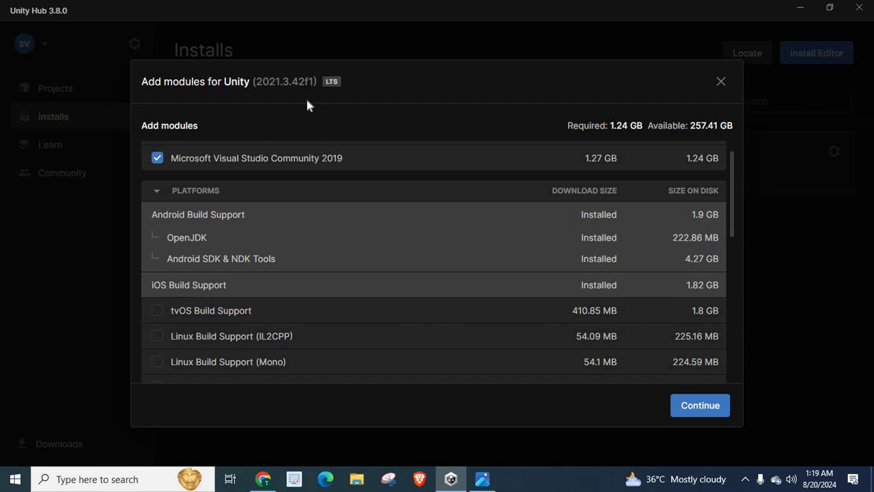
Glance at the console-error screenshot in Photos, then return to Unity Hub
{"action": "left_click", "coordinate": [482, 478]}
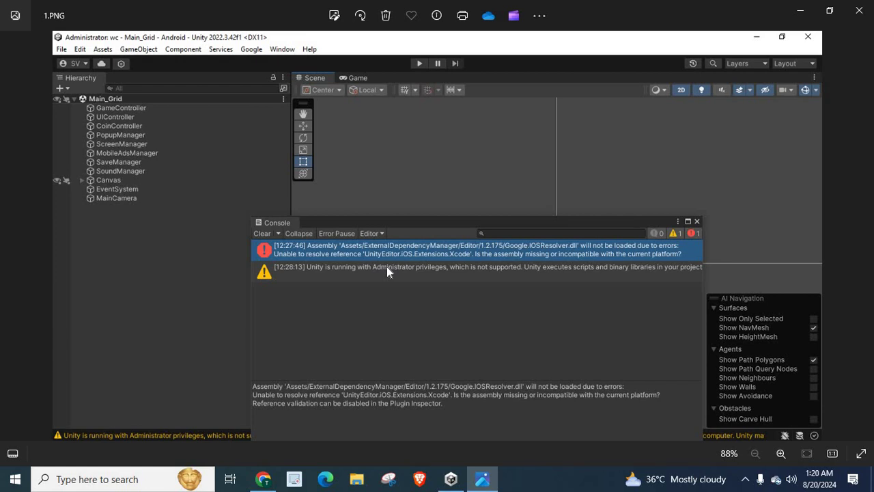
{"action": "left_click", "coordinate": [448, 481]}
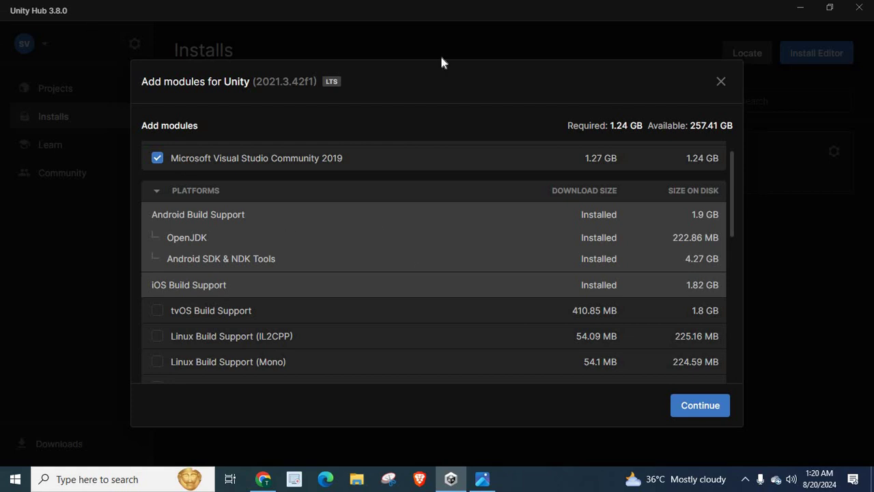
Close and reopen Add modules for 2021.3.42f1, ticking tvOS Build Support and unticking it again
{"action": "left_click", "coordinate": [721, 81]}
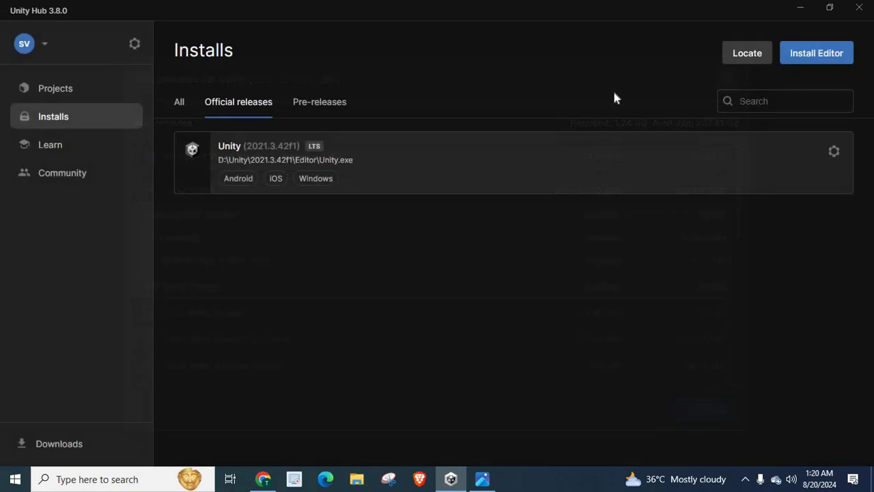
{"action": "left_click", "coordinate": [834, 151]}
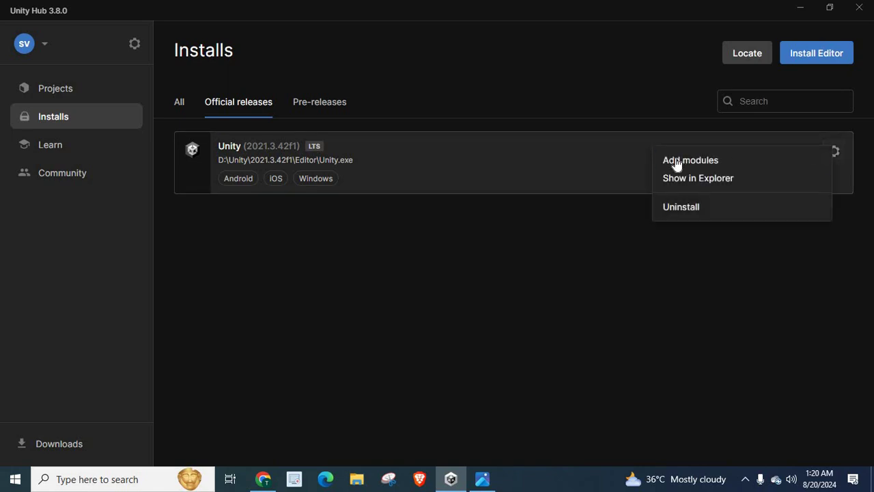
{"action": "left_click", "coordinate": [675, 159]}
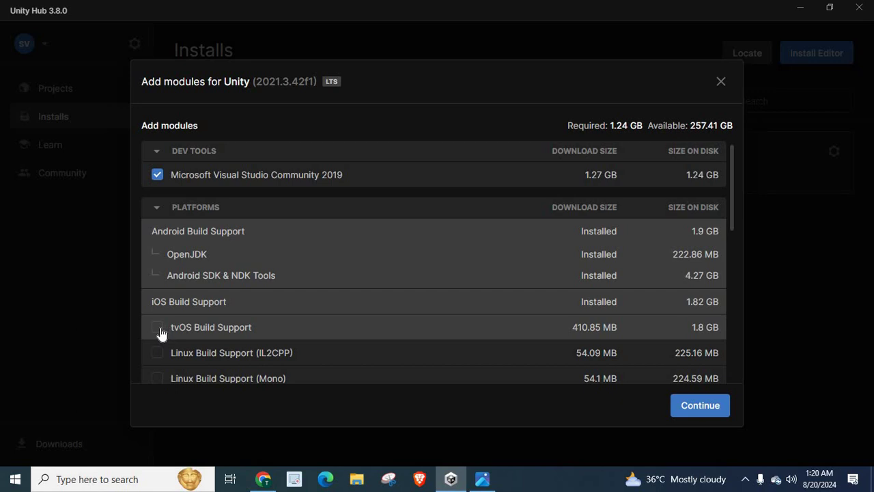
{"action": "left_click", "coordinate": [159, 329]}
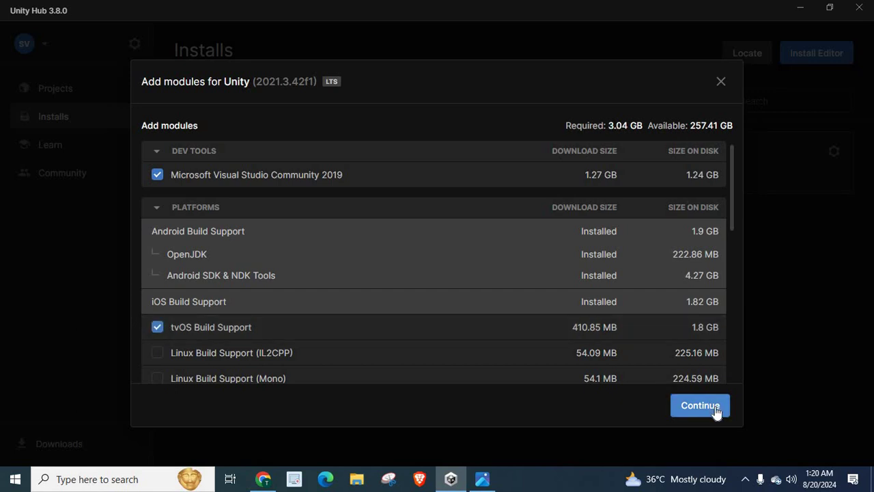
{"action": "left_click", "coordinate": [158, 327]}
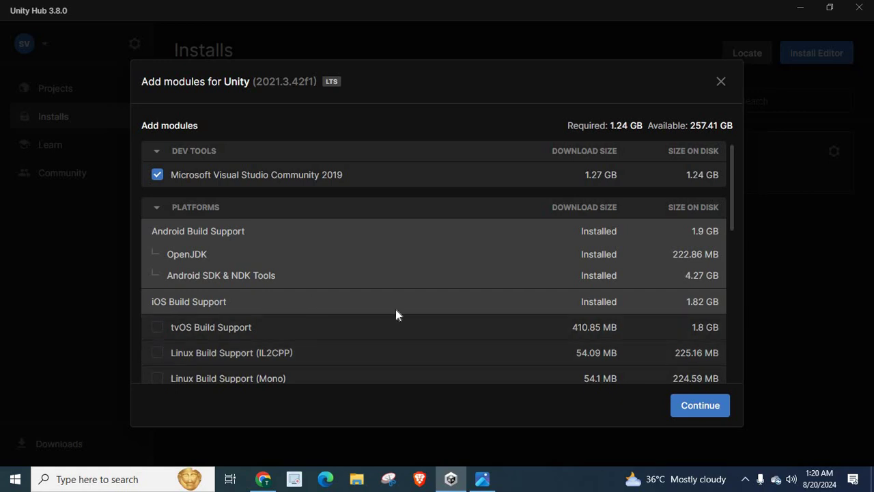
Switch between Photos and Unity Hub, ending on the Google.IOSResolver.dll error screenshot
{"action": "left_click", "coordinate": [482, 479]}
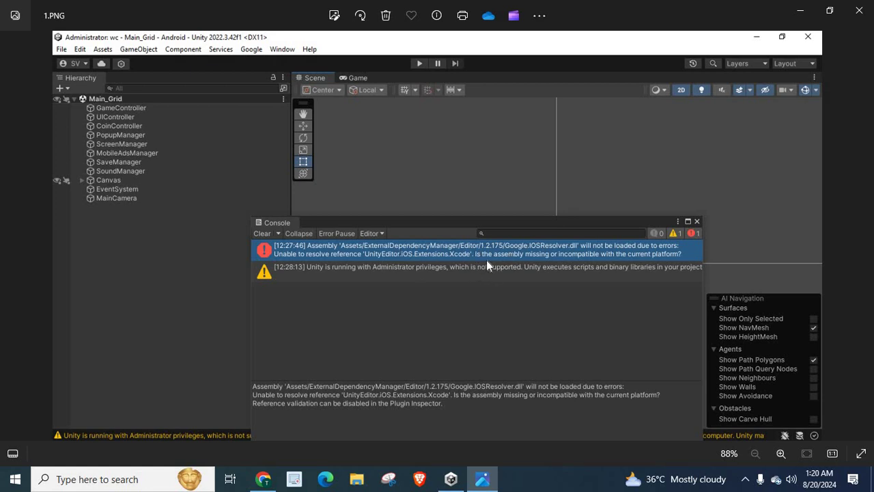
{"action": "left_click", "coordinate": [451, 479]}
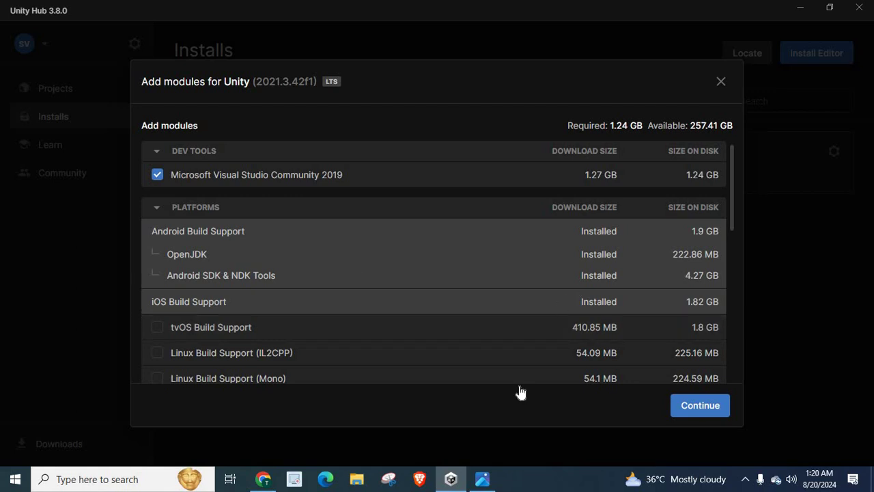
{"action": "left_click", "coordinate": [482, 479]}
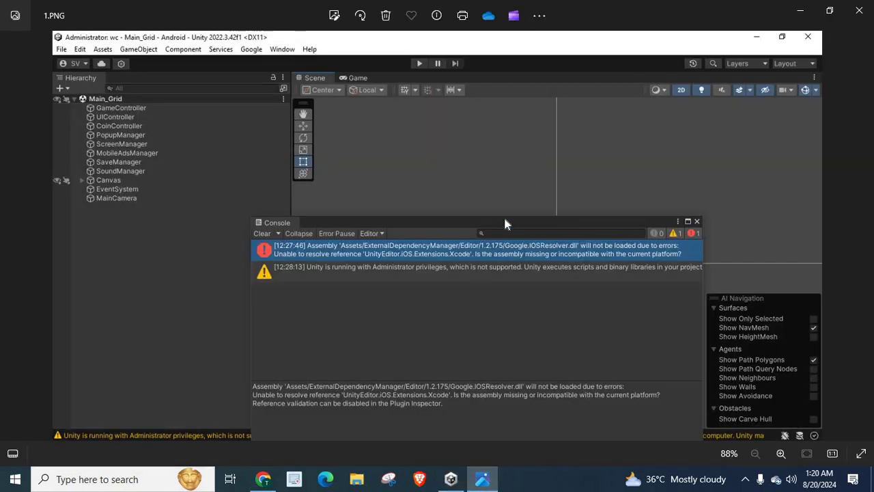